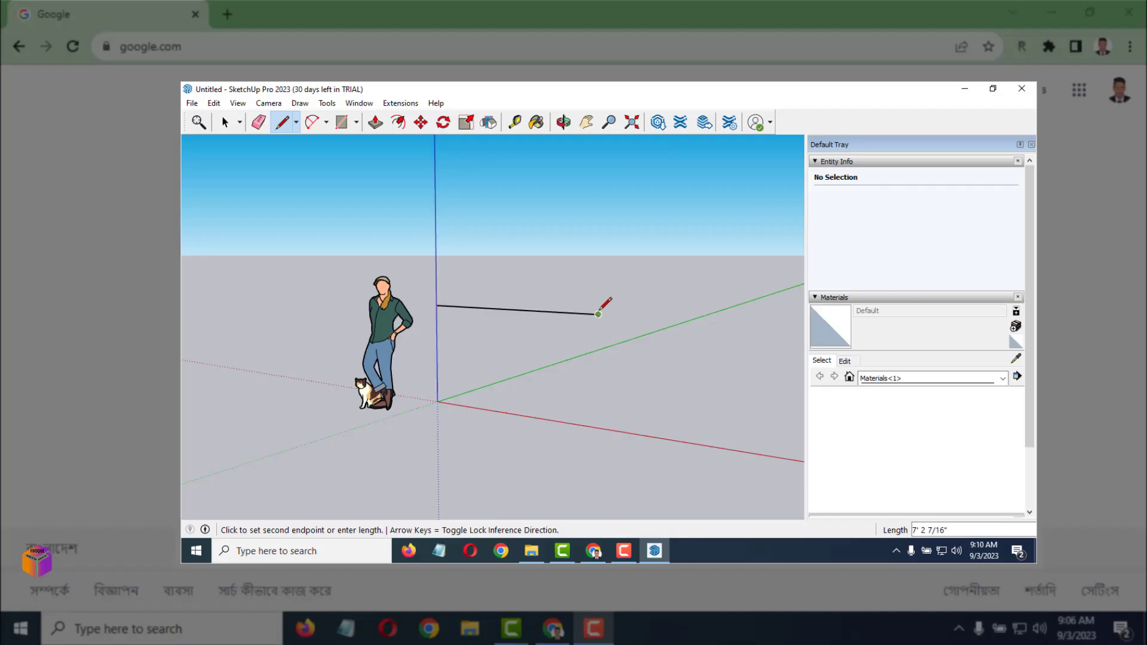
- Place the remaining three rectangle corners and close back on the start point to form a white face
left_click(598, 314)
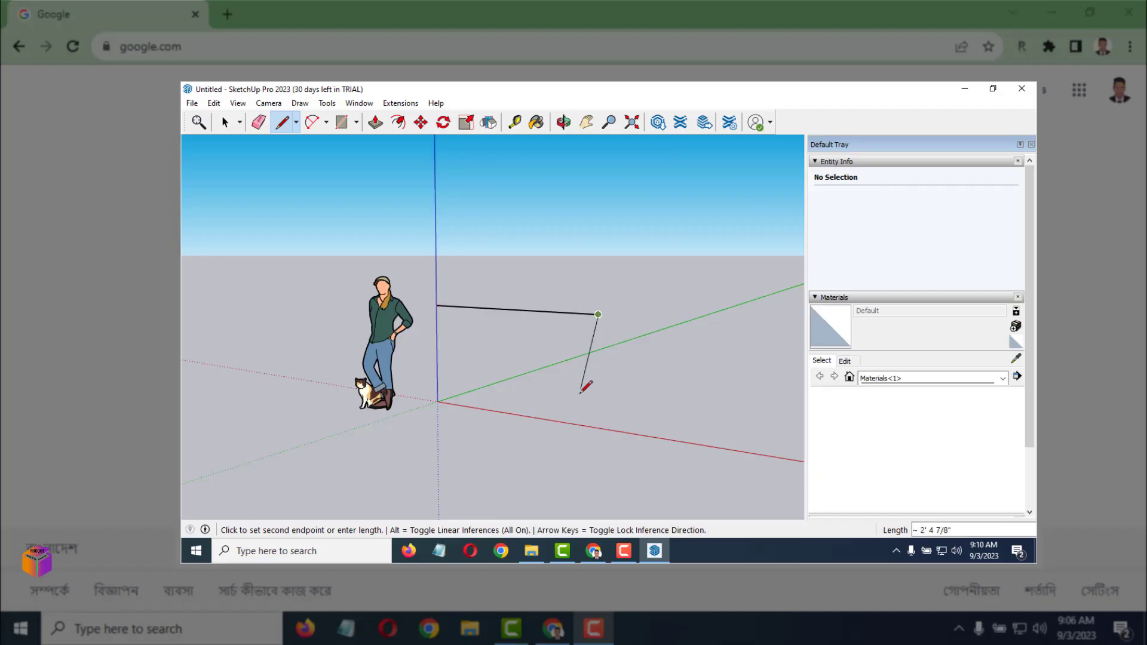
left_click(596, 425)
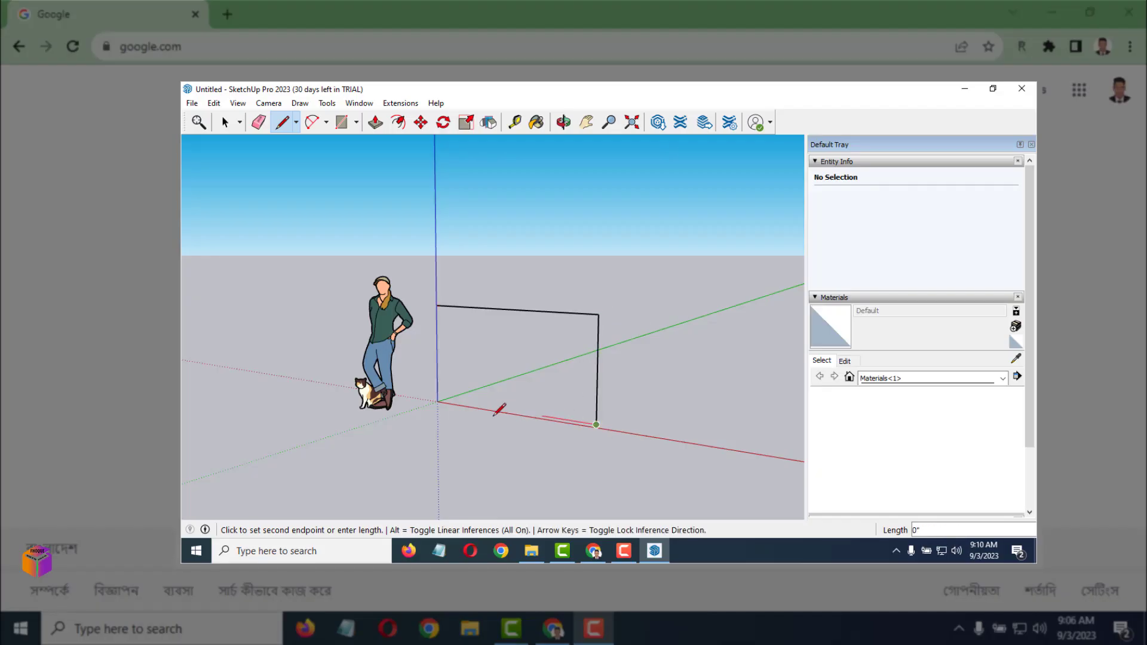
left_click(438, 418)
left_click(437, 306)
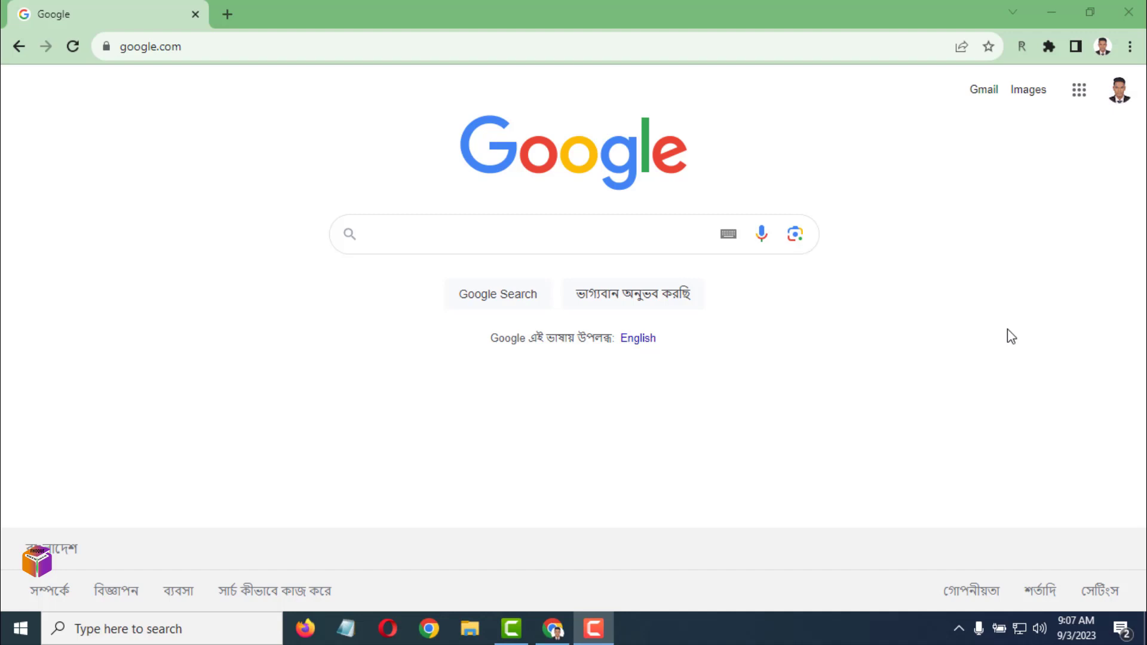
left_click(304, 45)
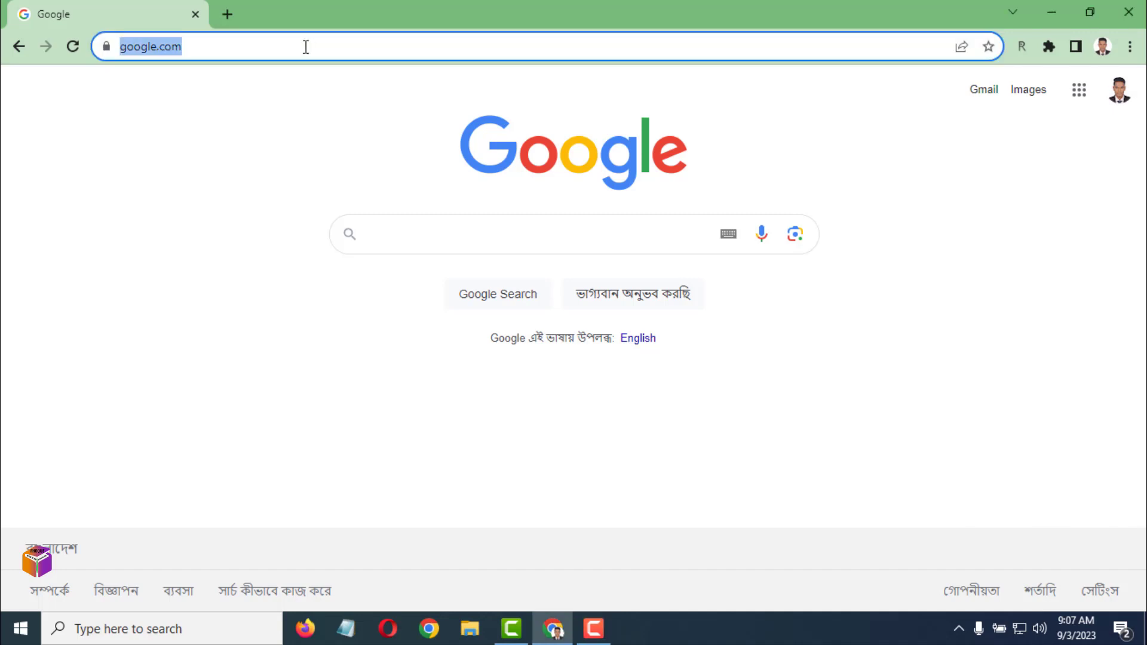
key("BackSpace")
type("www.sk")
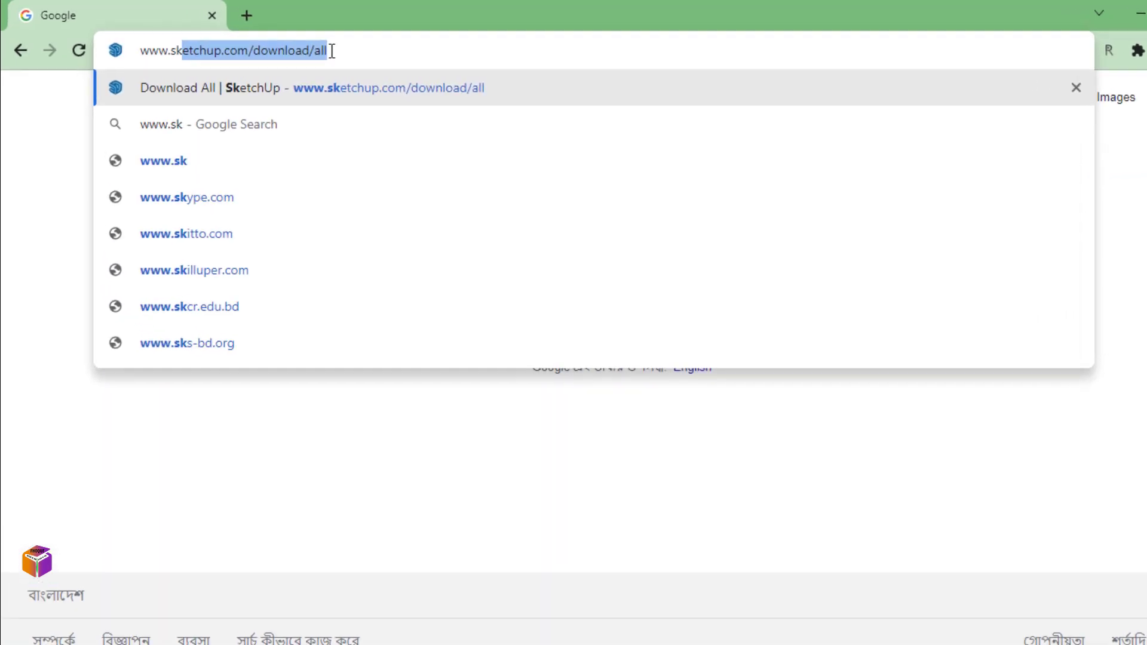
key("Right")
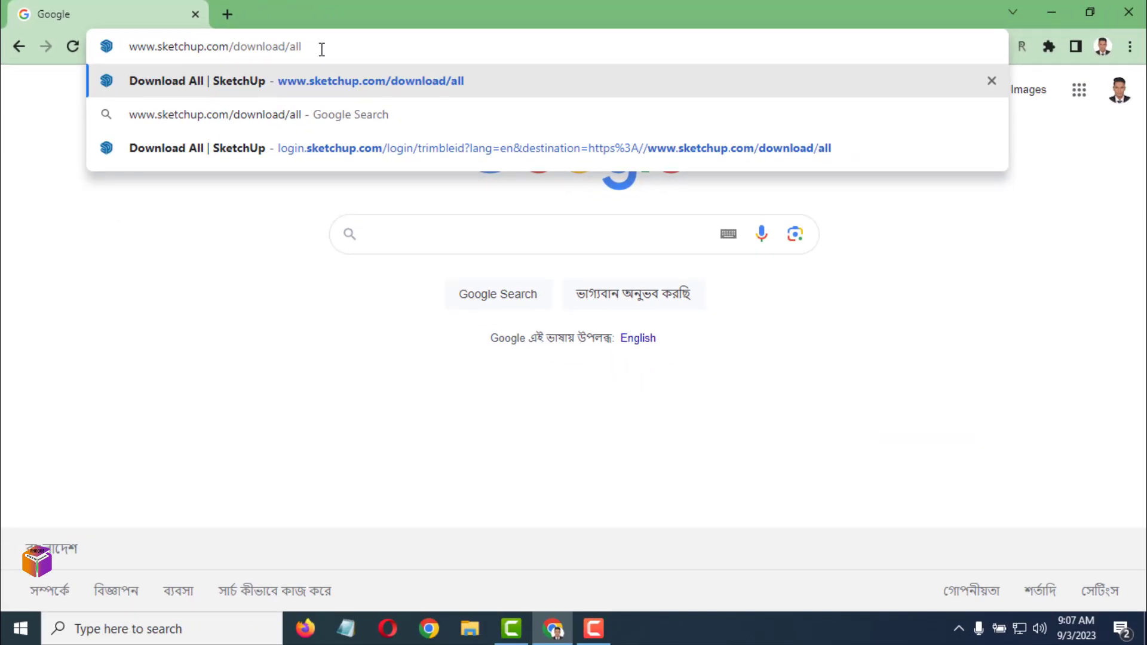
key("Return")
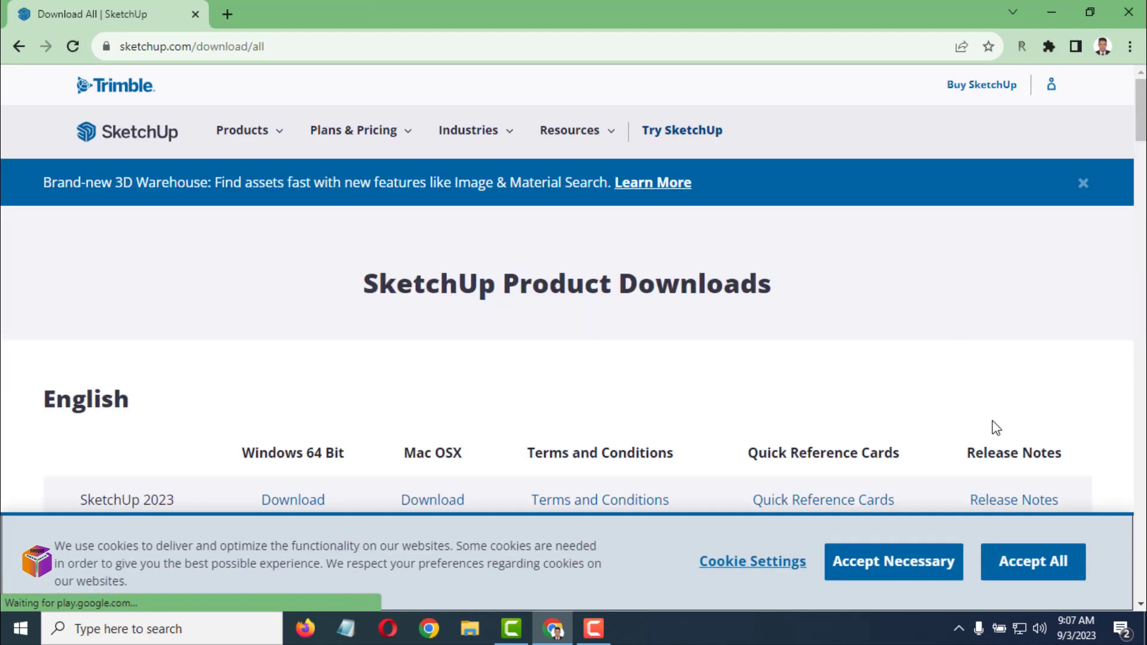
- Accept all cookies, close the 3D Warehouse banner, and scroll to the English downloads table
left_click(1051, 571)
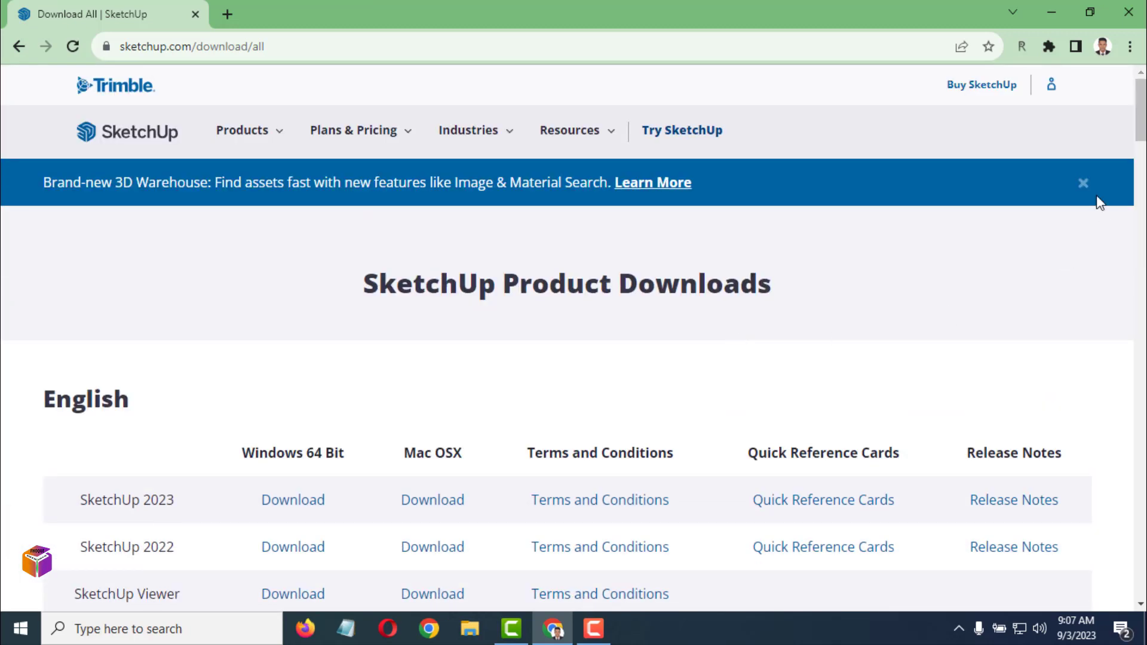
left_click(1083, 184)
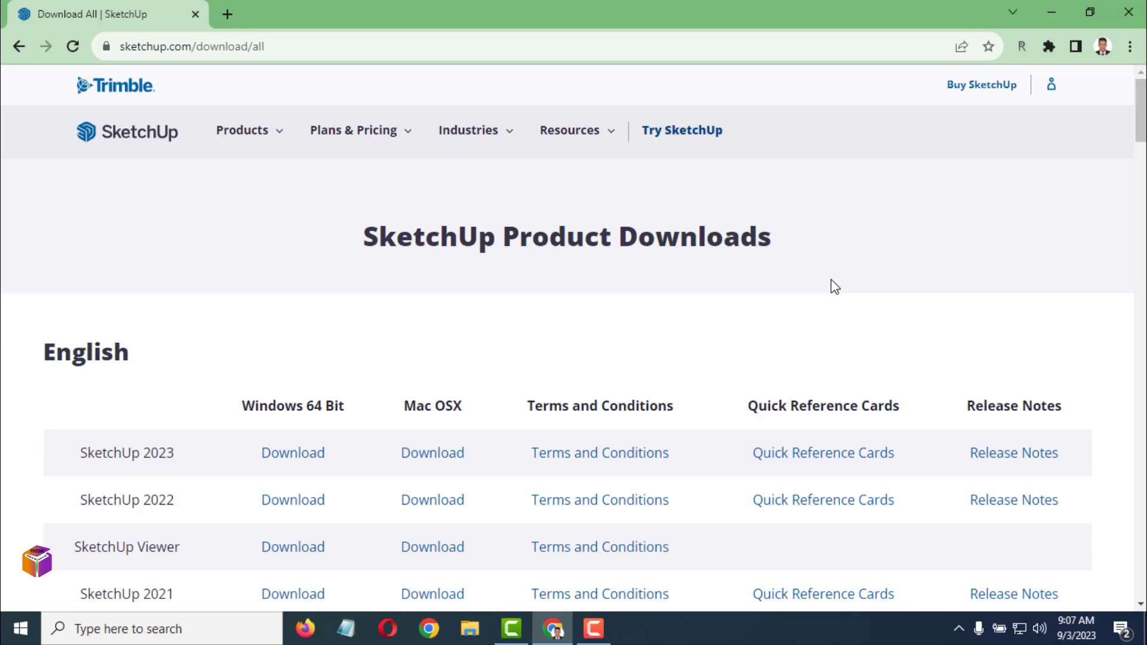
scroll(643, 263, "down", 3)
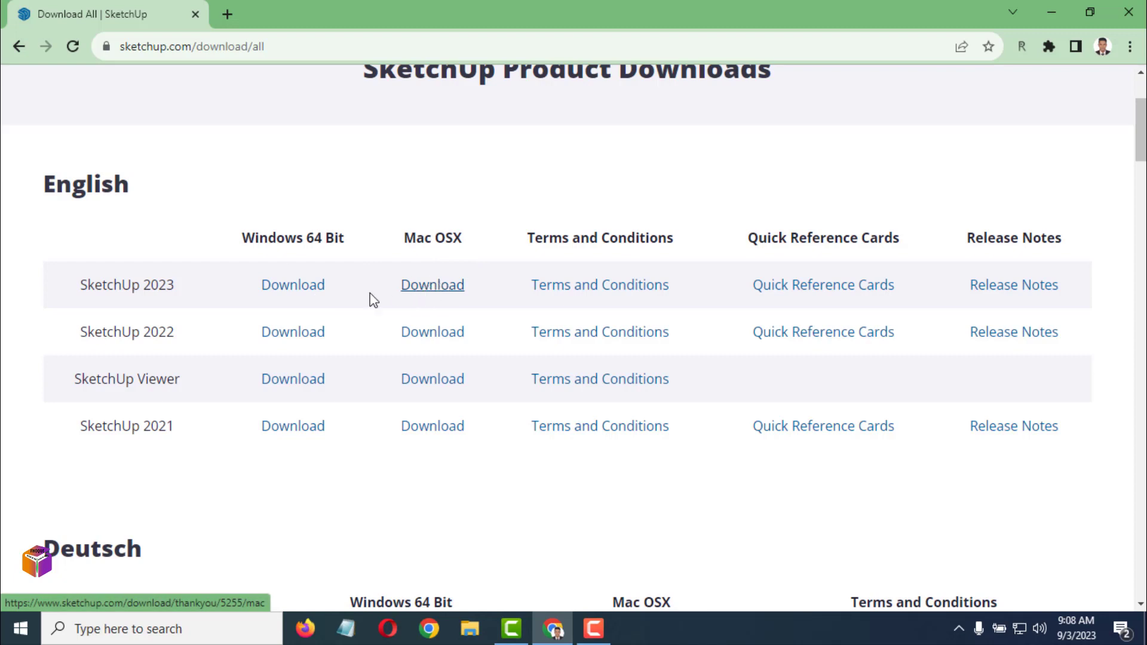
- Start the SketchUp 2023 Windows 64 Bit download, then cancel it and clear it from Downloads
left_click(294, 285)
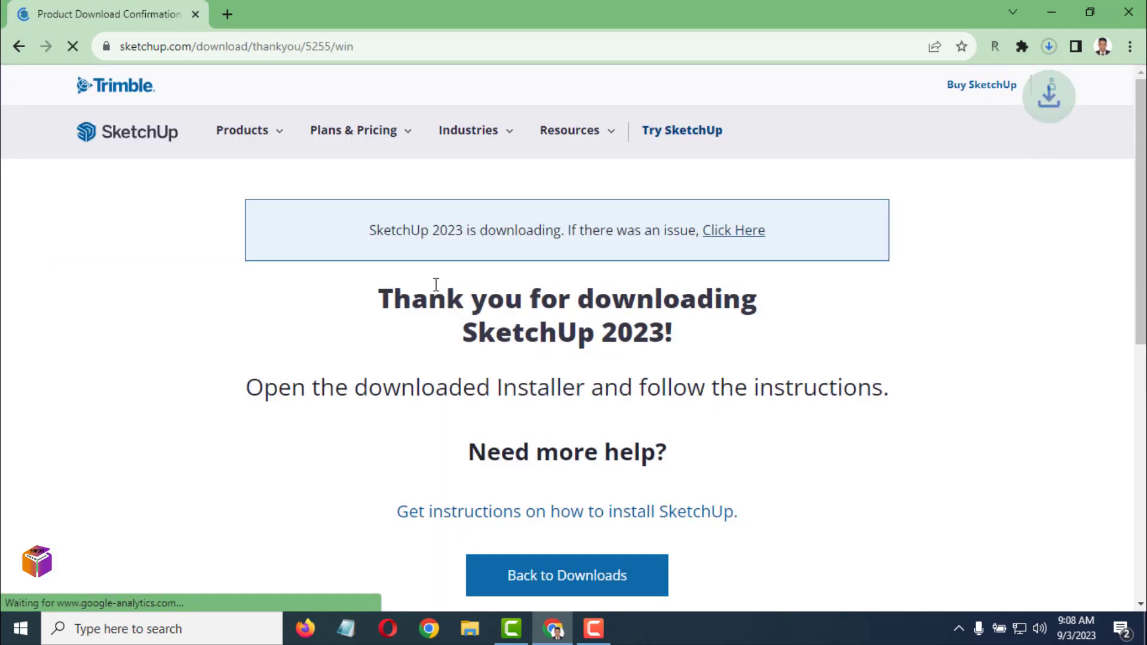
left_click(1048, 46)
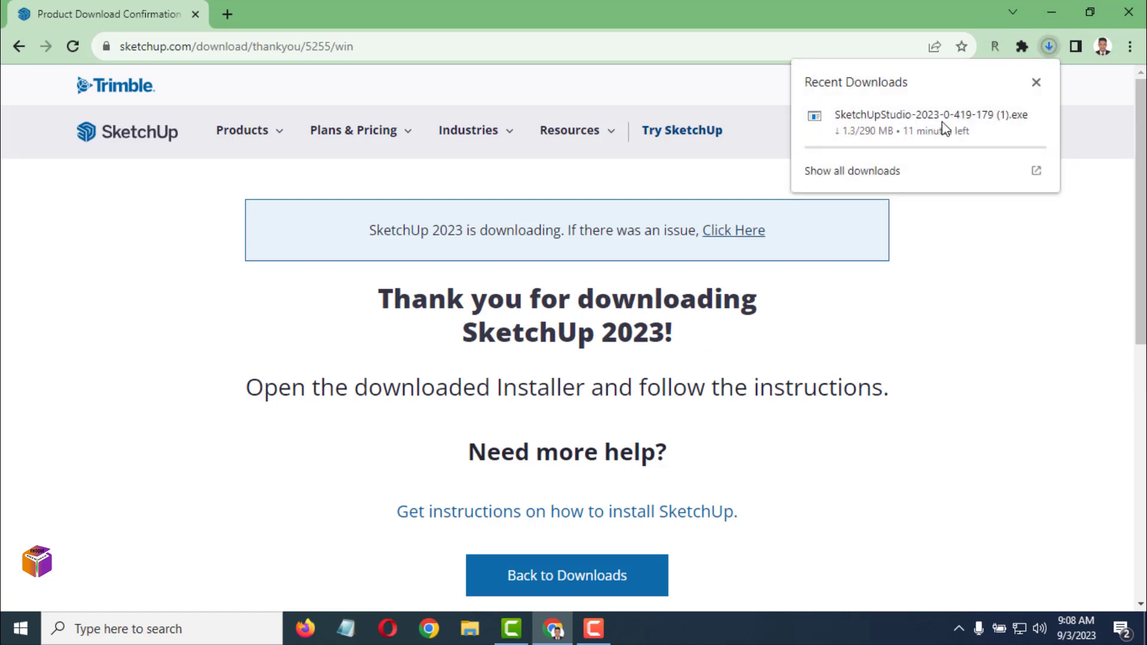
left_click(866, 173)
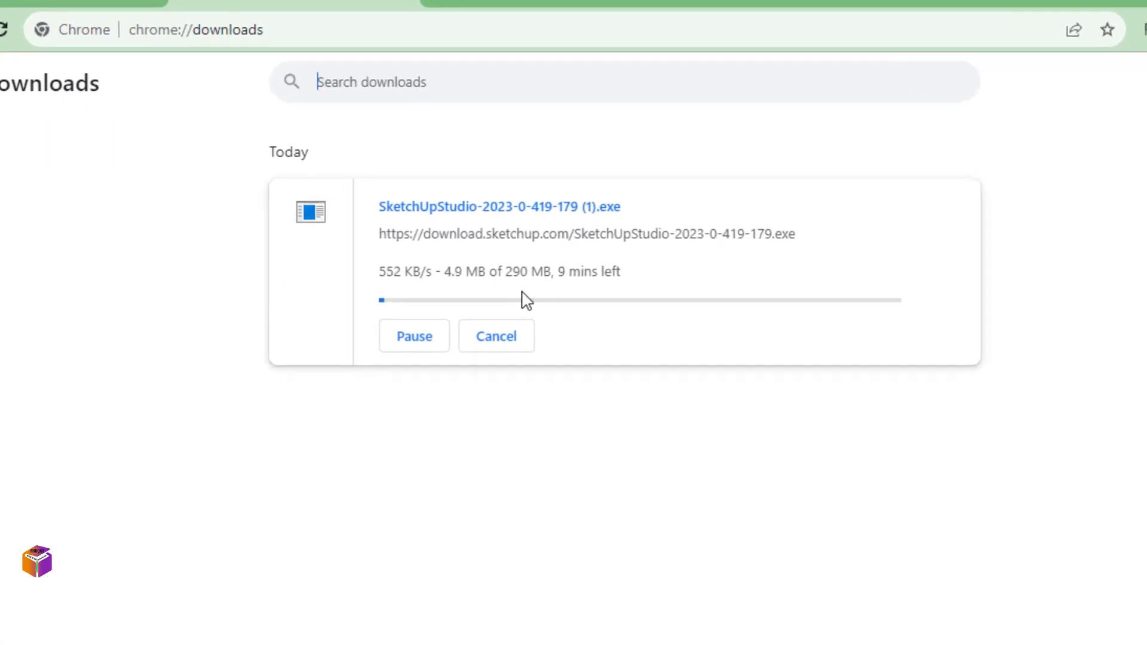
left_click(502, 346)
left_click(839, 195)
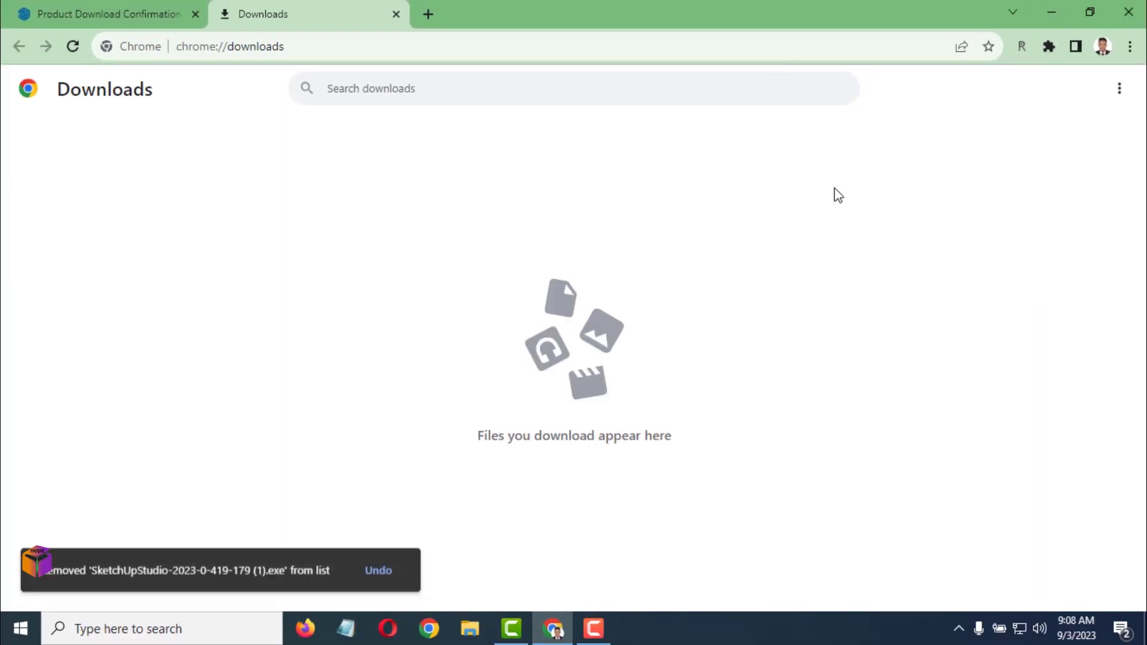
left_click(395, 14)
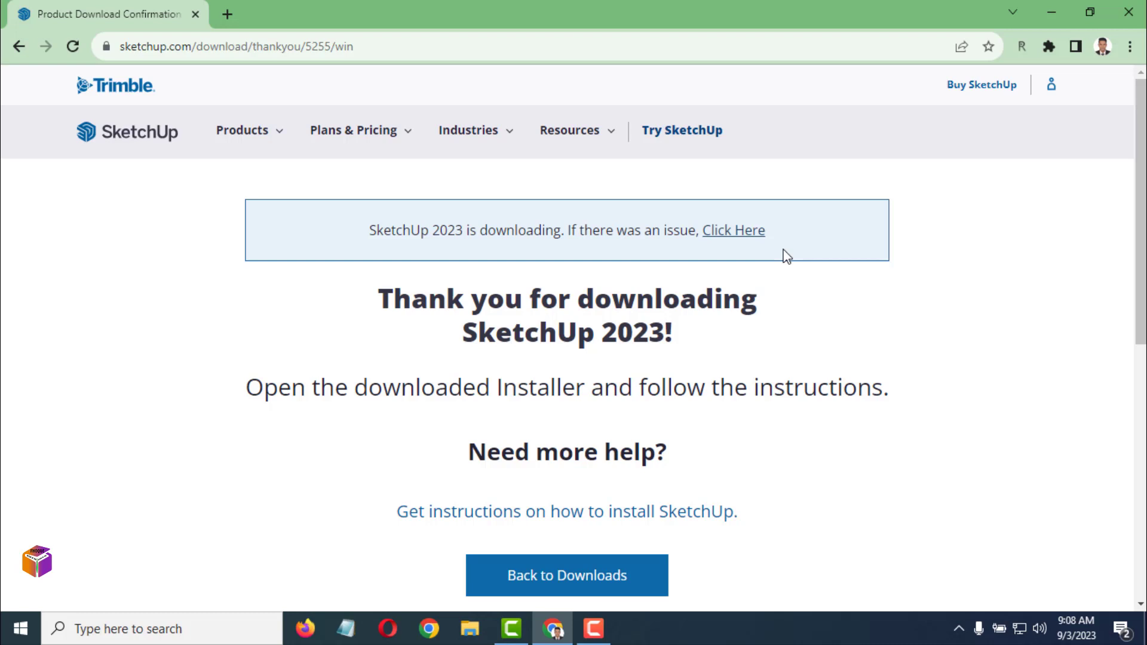
- Select SketchUpStudio-2023-0-419-179.exe in This PC's Downloads folder, then minimise Explorer
left_click(1045, 9)
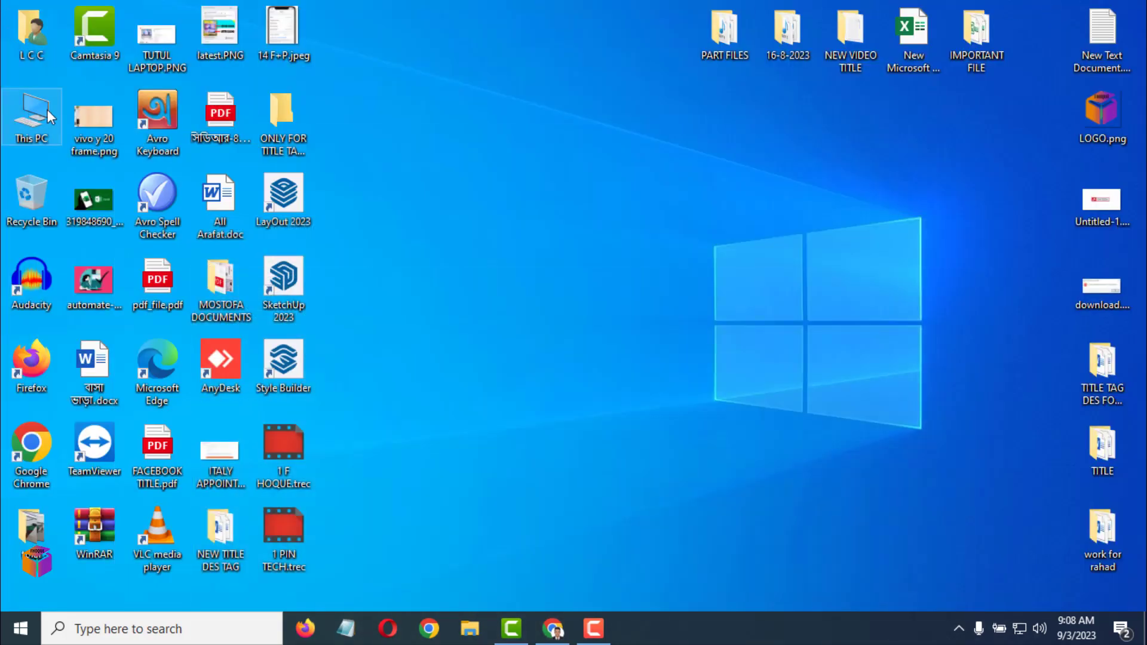
double_click(48, 109)
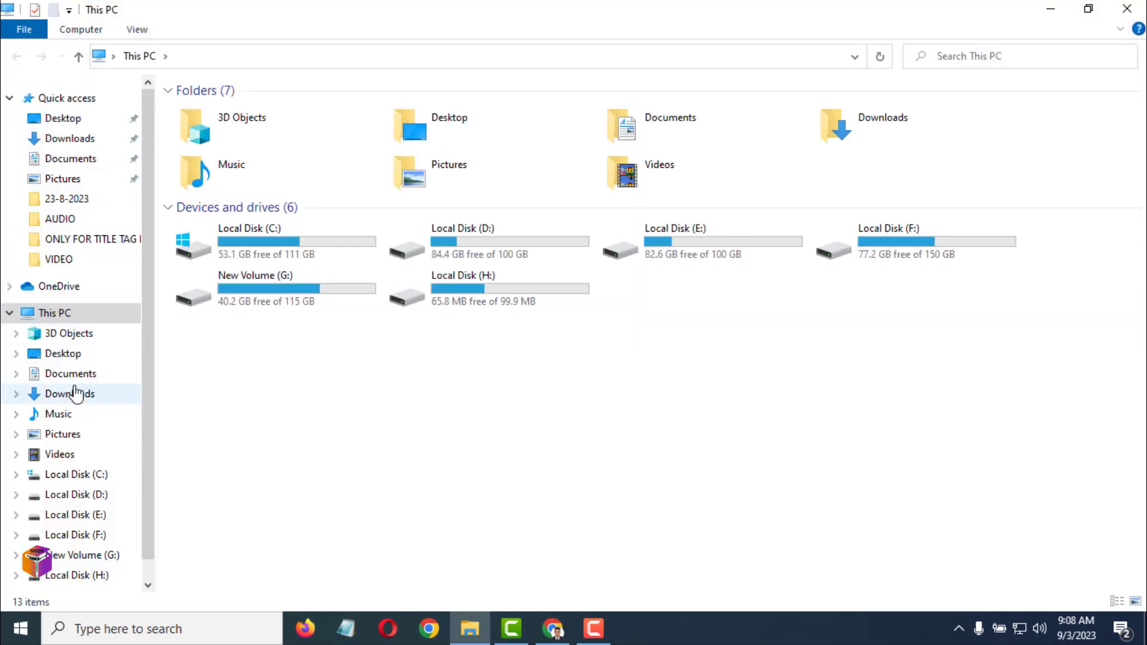
left_click(75, 397)
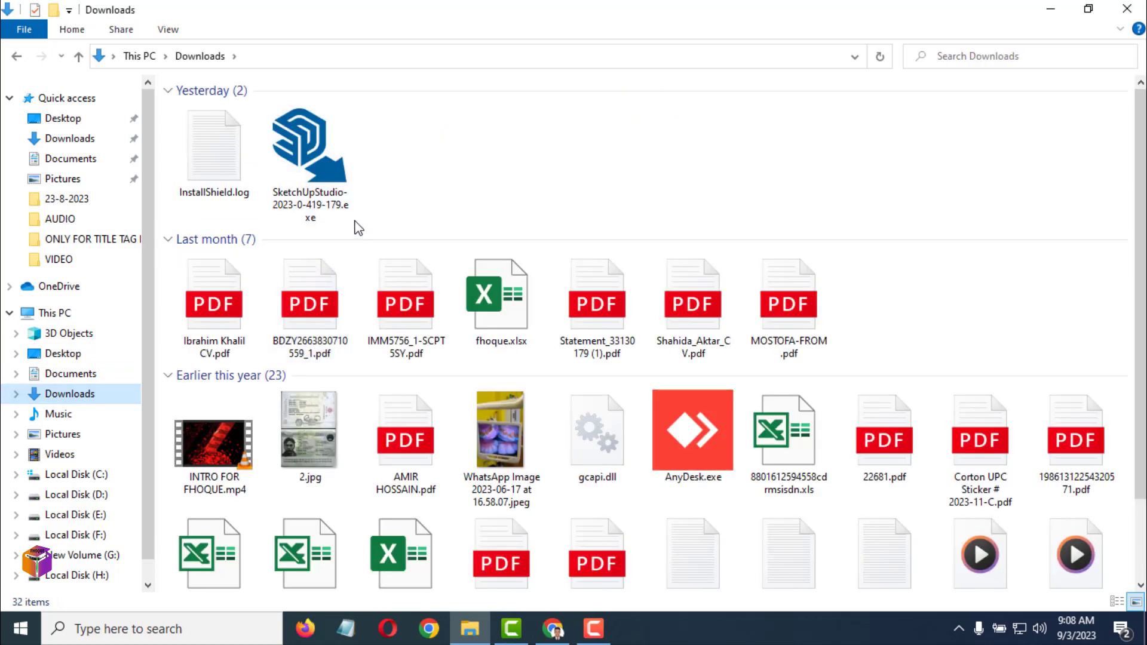
left_click(326, 170)
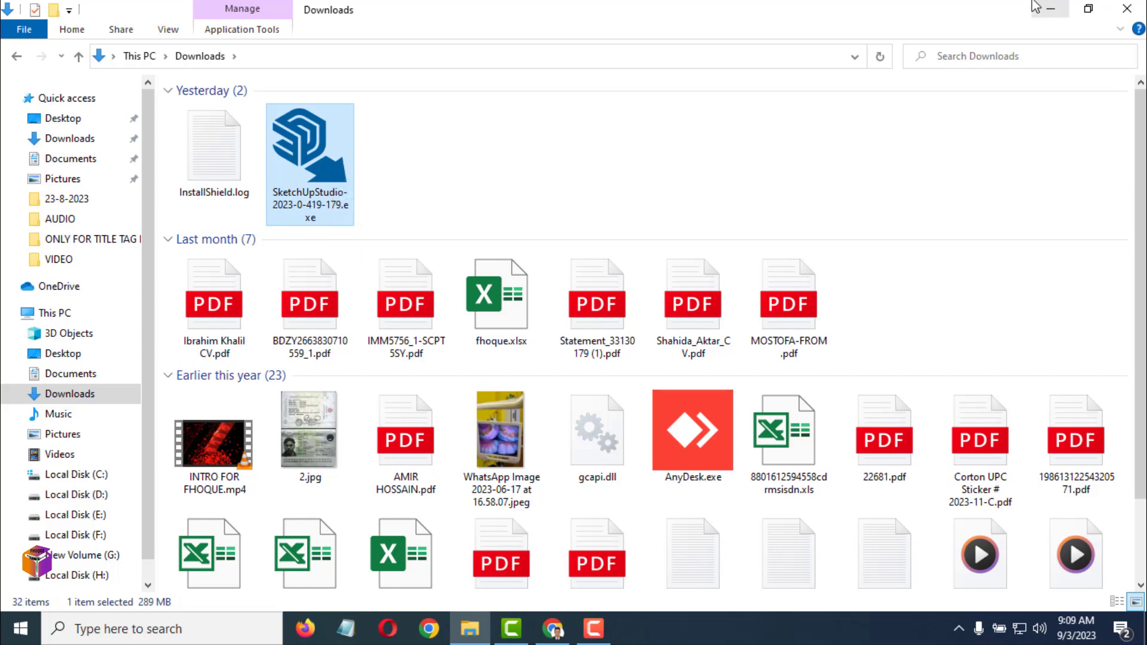
left_click(1051, 9)
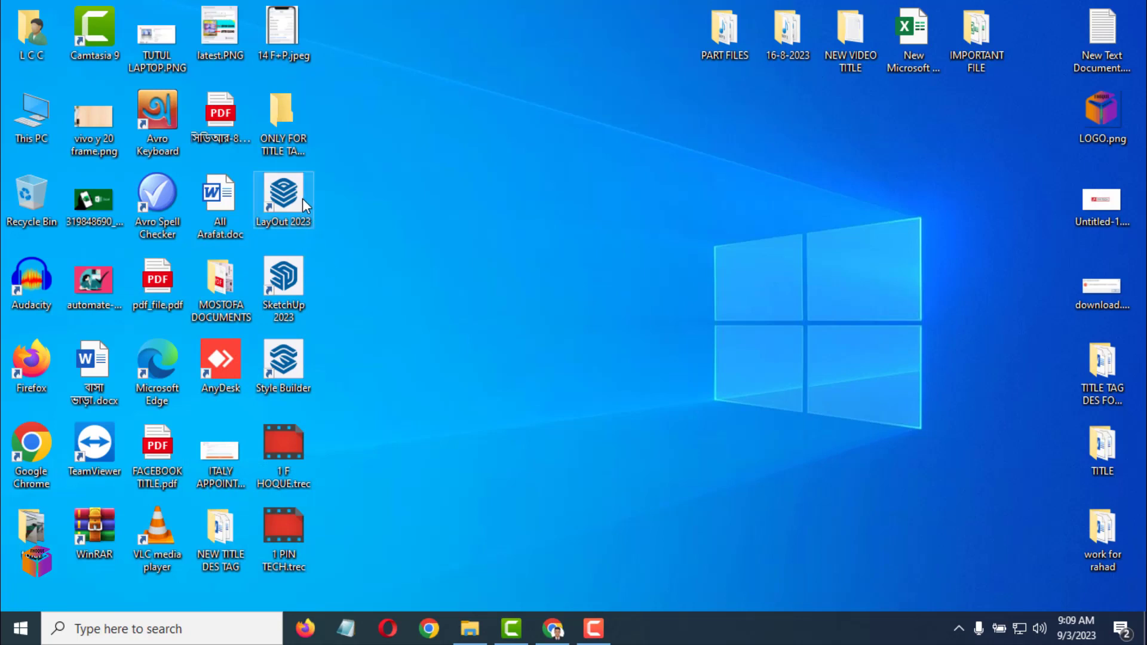
mouse_move(361, 184)
left_mouse_down()
mouse_move(285, 284)
mouse_move(294, 353)
left_mouse_up()
left_click(403, 267)
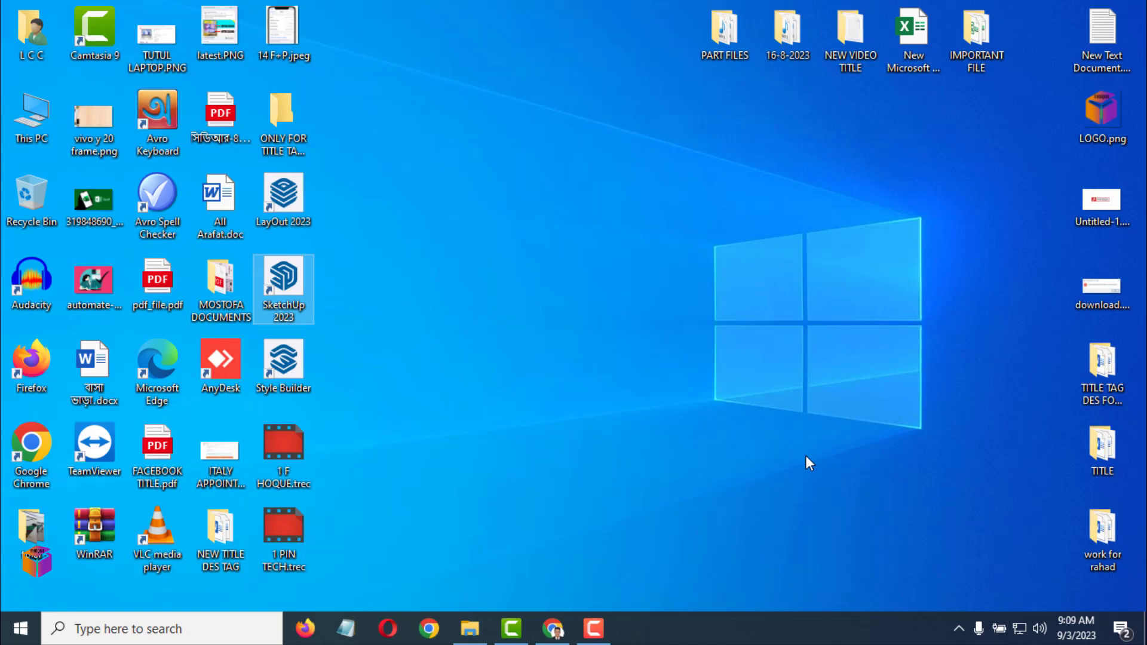
- Launch SketchUp 2023 from its desktop shortcut and pick the Simple Inches template
double_click(288, 312)
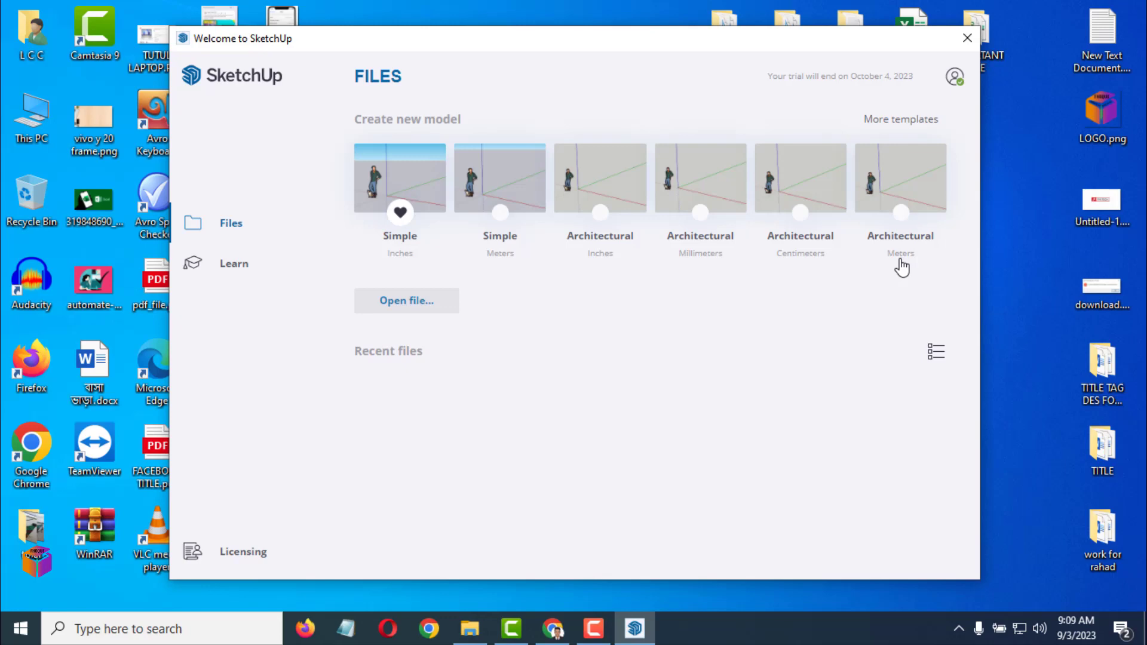
left_click(400, 200)
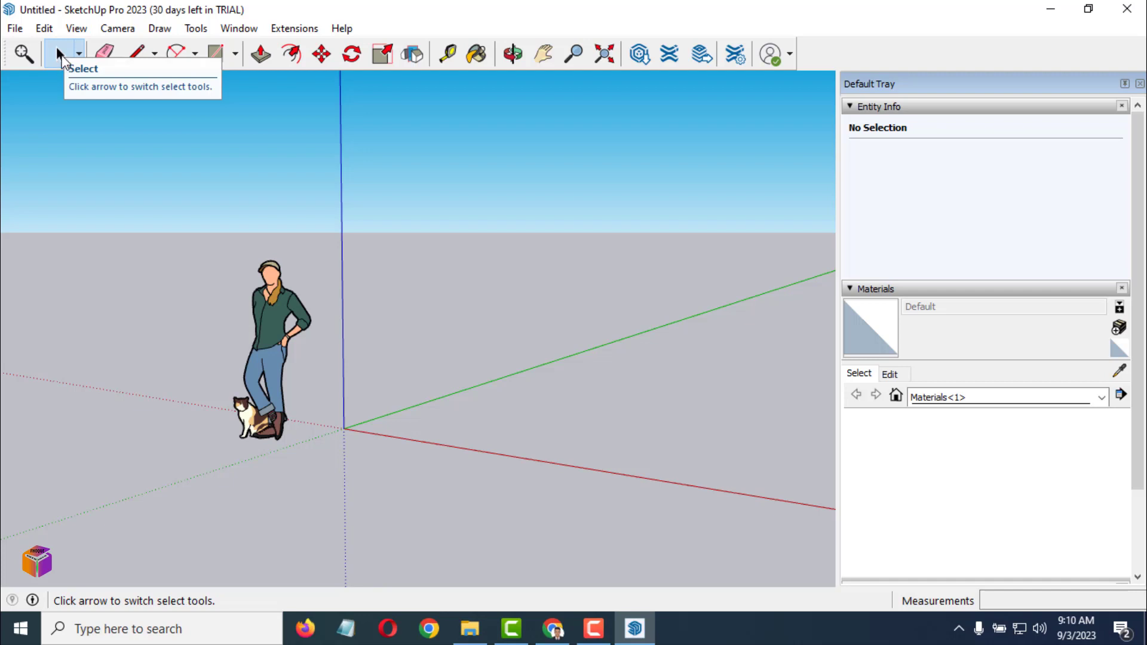
- Draw four Line-tool corners from the blue axis, closing at the start into a white face
left_click(136, 53)
left_click(342, 299)
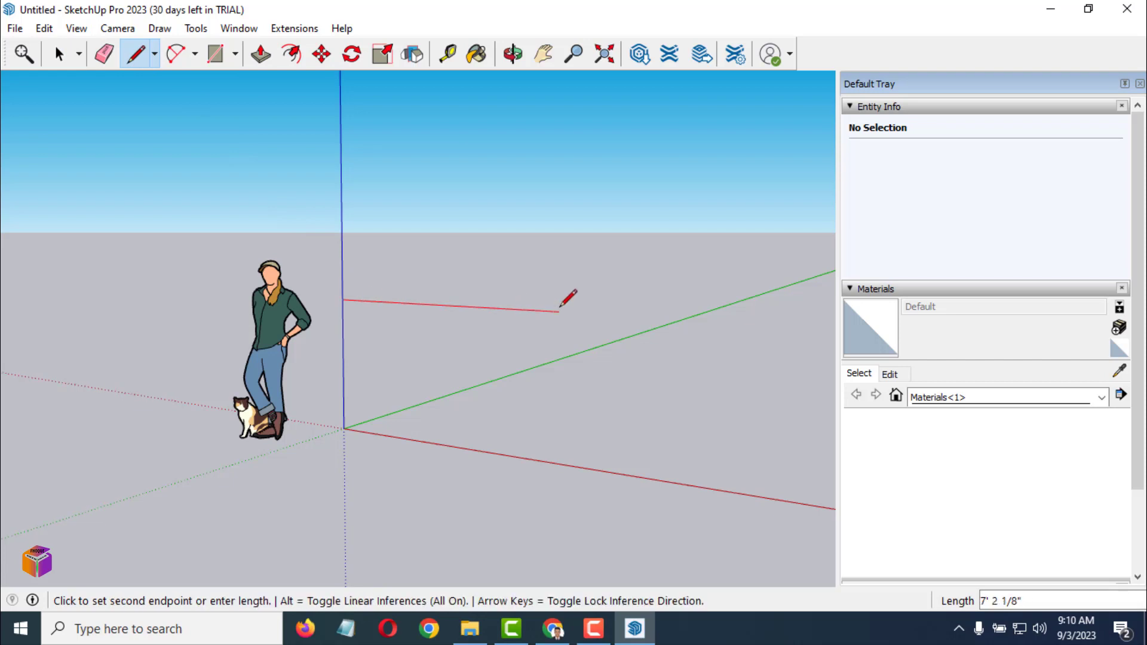
left_click(559, 311)
left_click(556, 459)
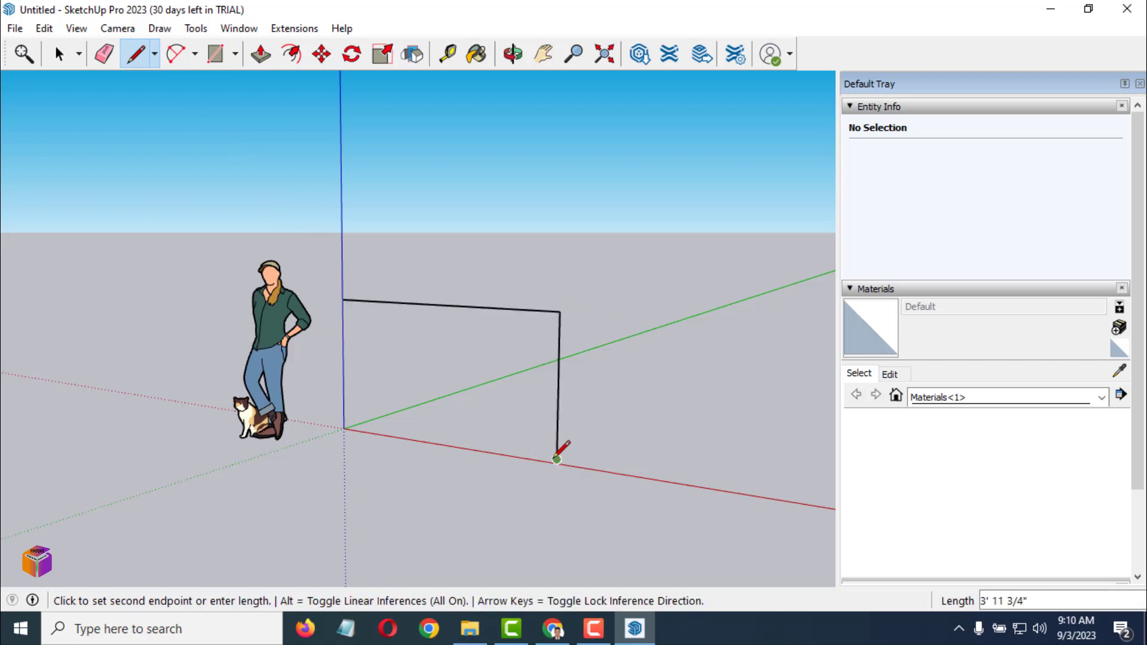
left_click(344, 429)
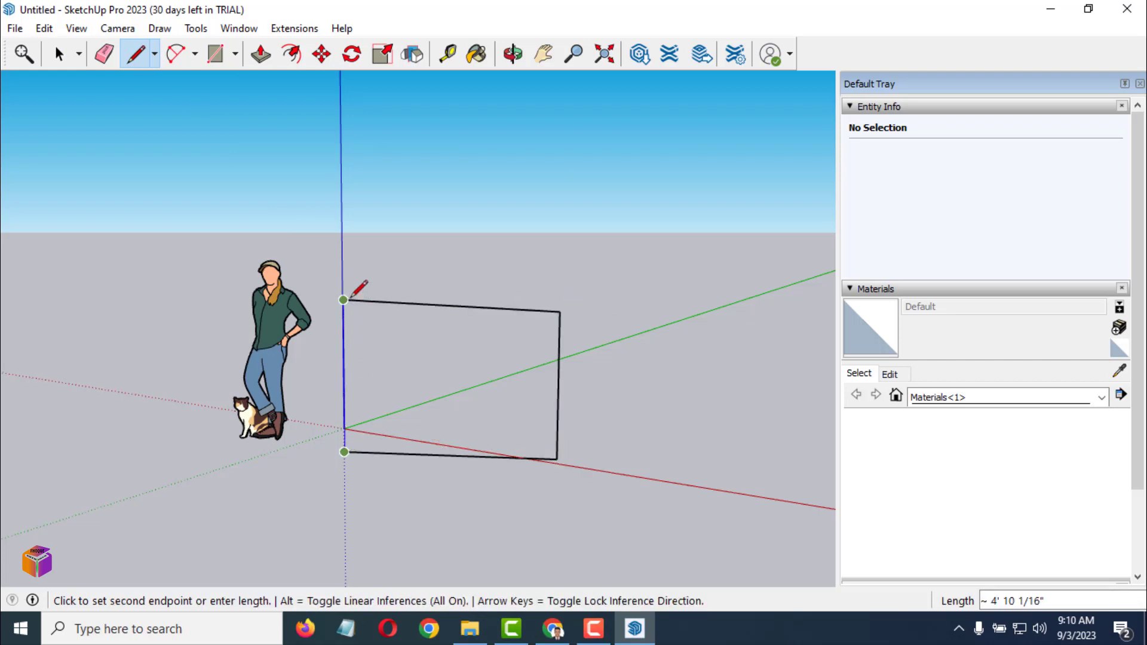
left_click(343, 299)
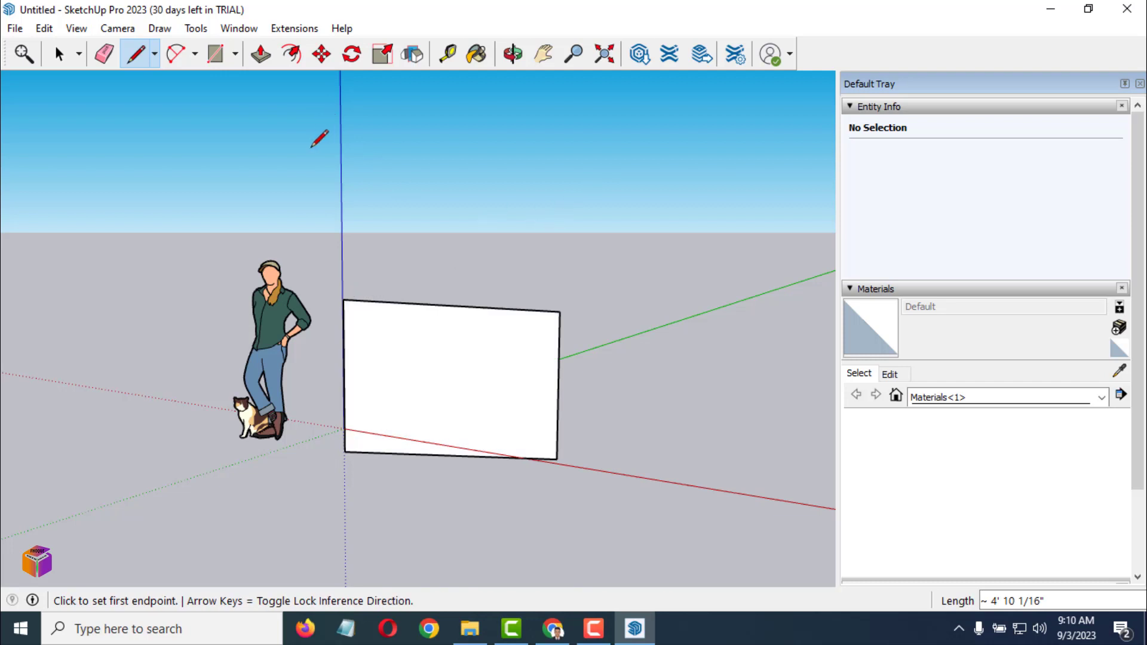
left_click(60, 54)
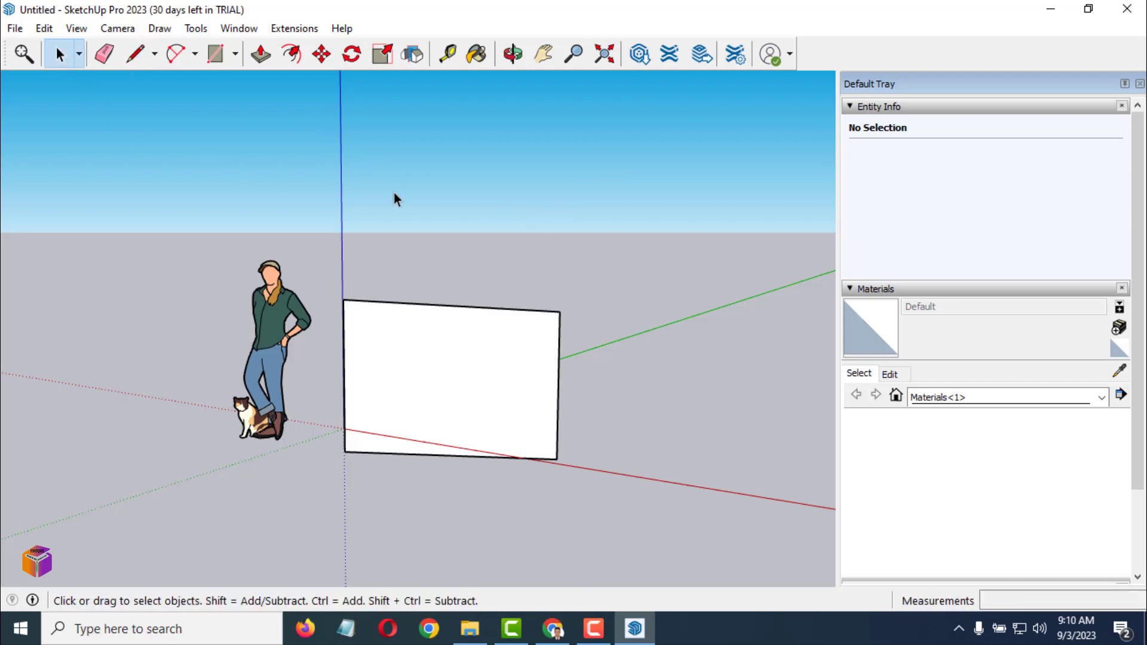